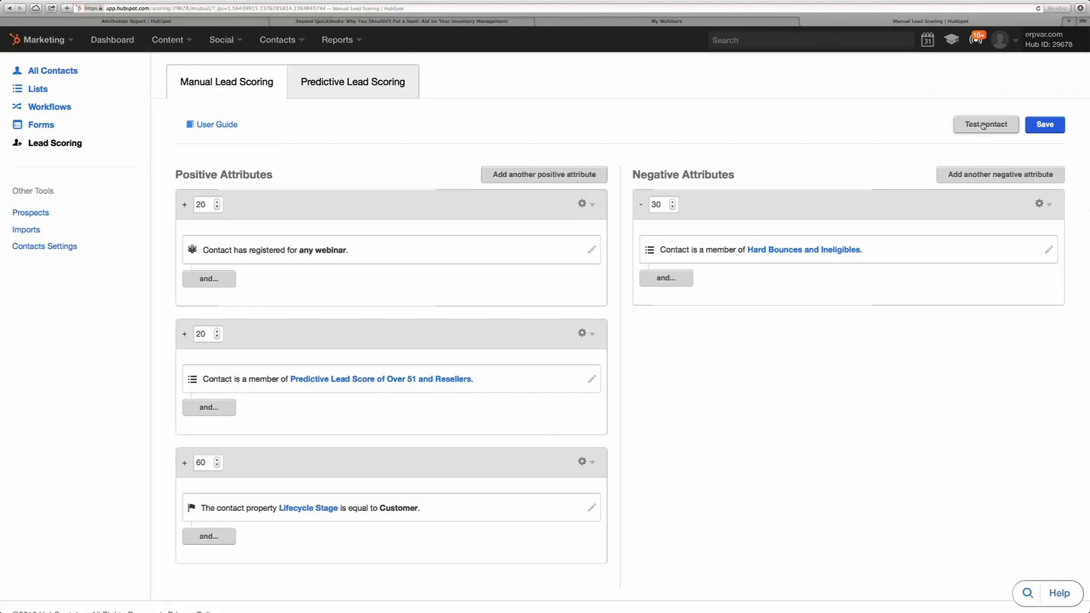
# - Run the scoring test on the searched contact, which scores -10 against the rules
pyautogui.click(985, 125)
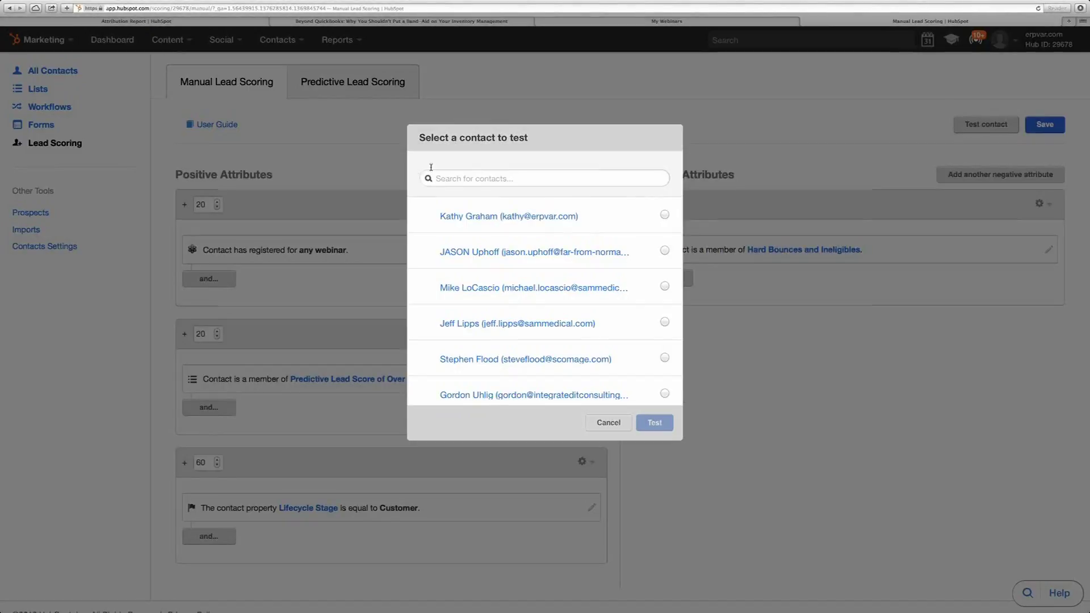
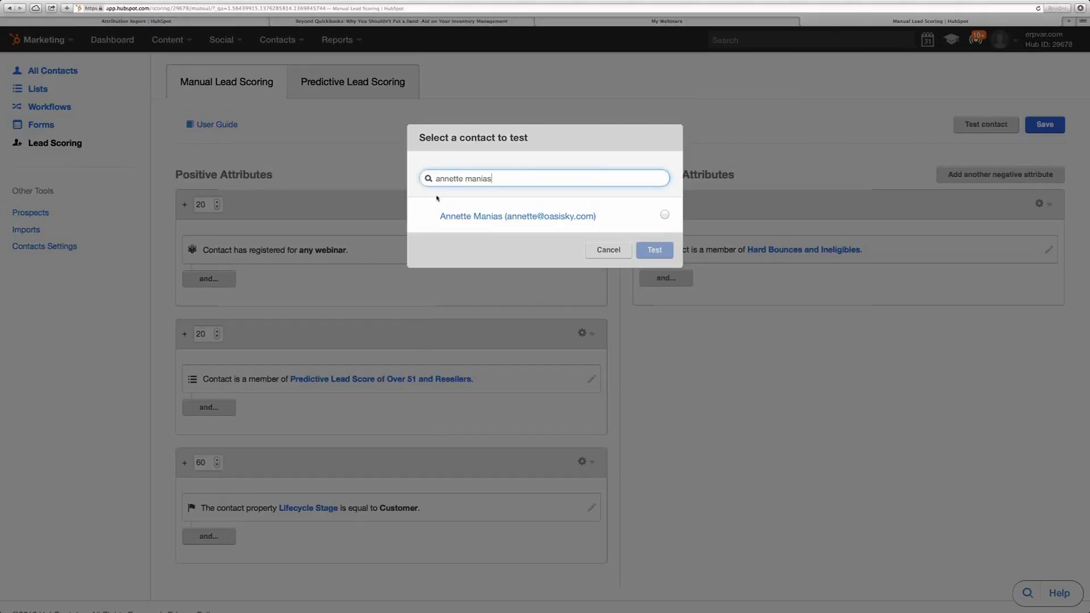
pyautogui.click(665, 215)
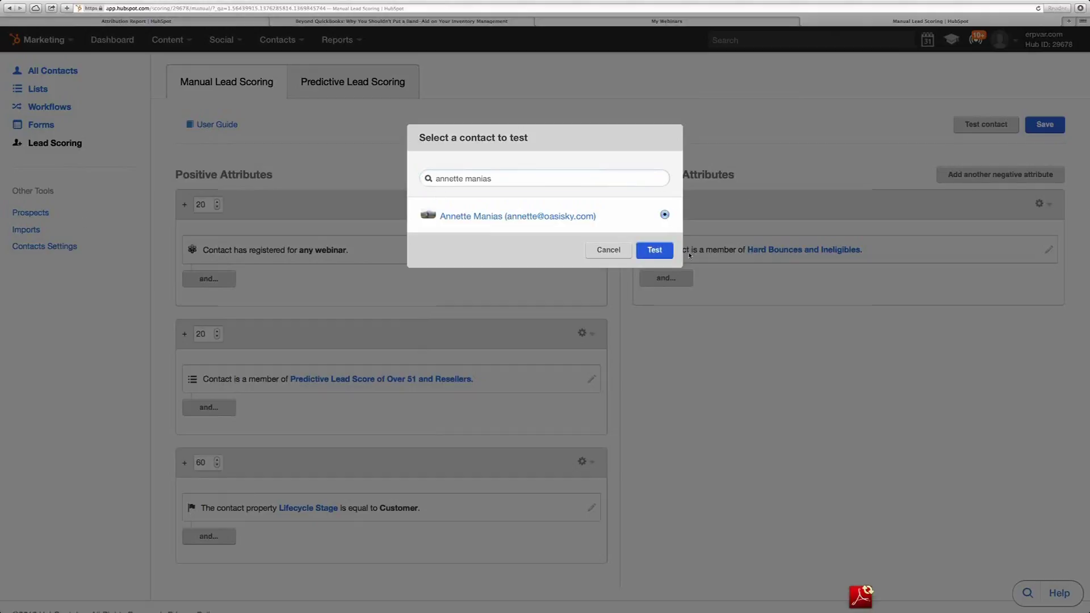
pyautogui.click(654, 250)
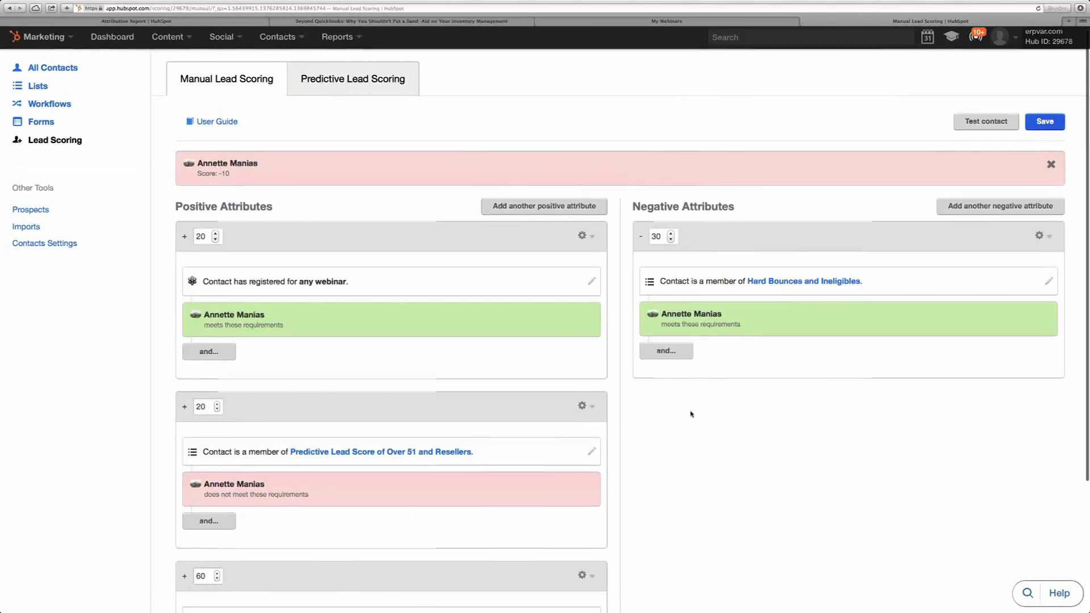
# - Review the test result, then go to Contacts Home to open that contact's record
pyautogui.scroll(-3, 689, 415)
pyautogui.scroll(-1, 698, 411)
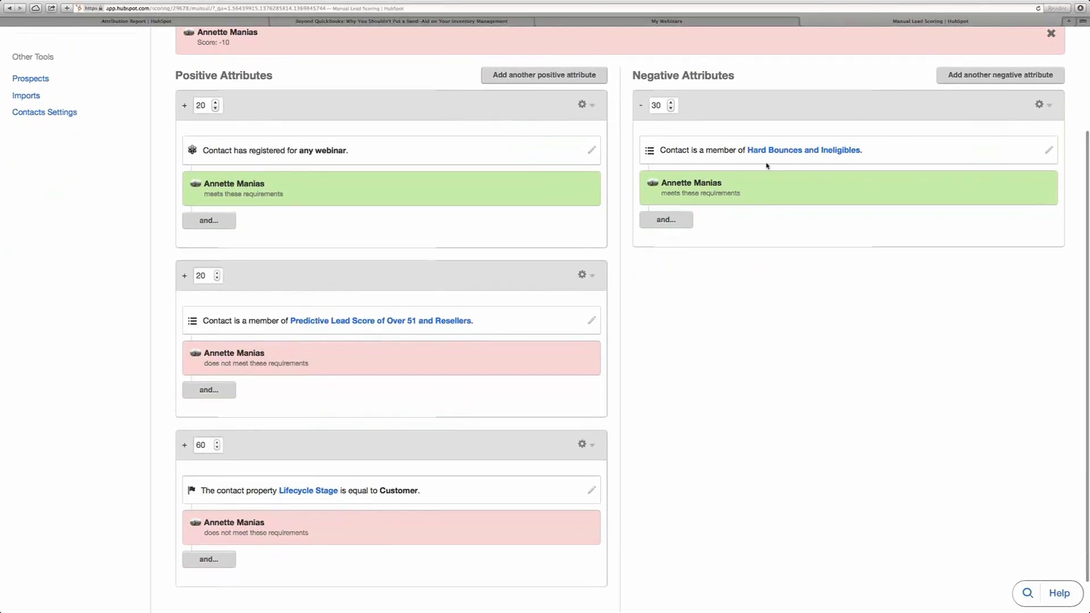
pyautogui.scroll(-1, 769, 165)
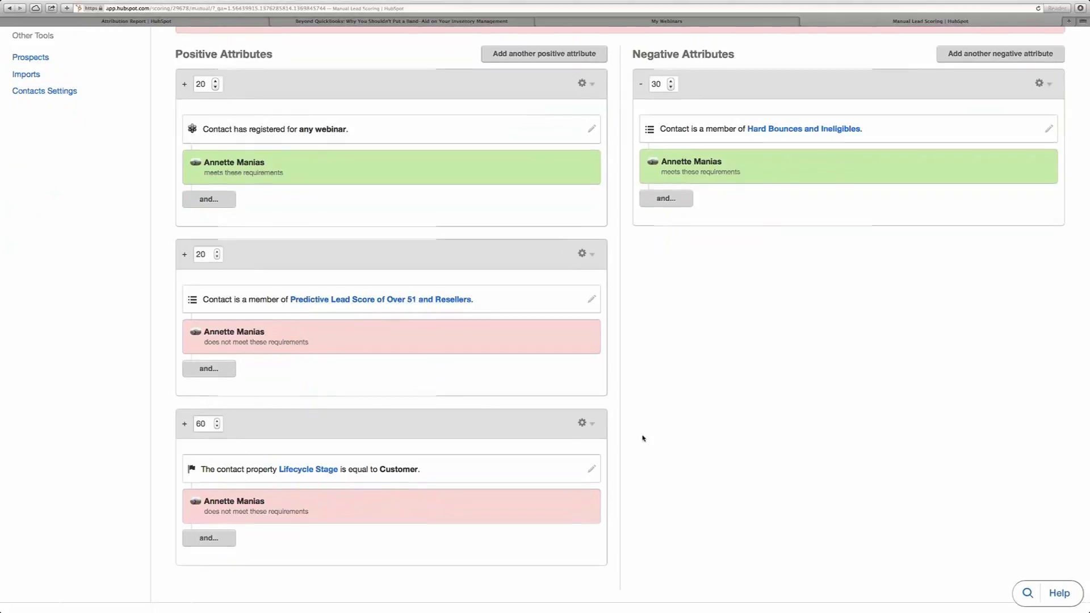
pyautogui.scroll(-1, 644, 438)
pyautogui.scroll(5, 643, 438)
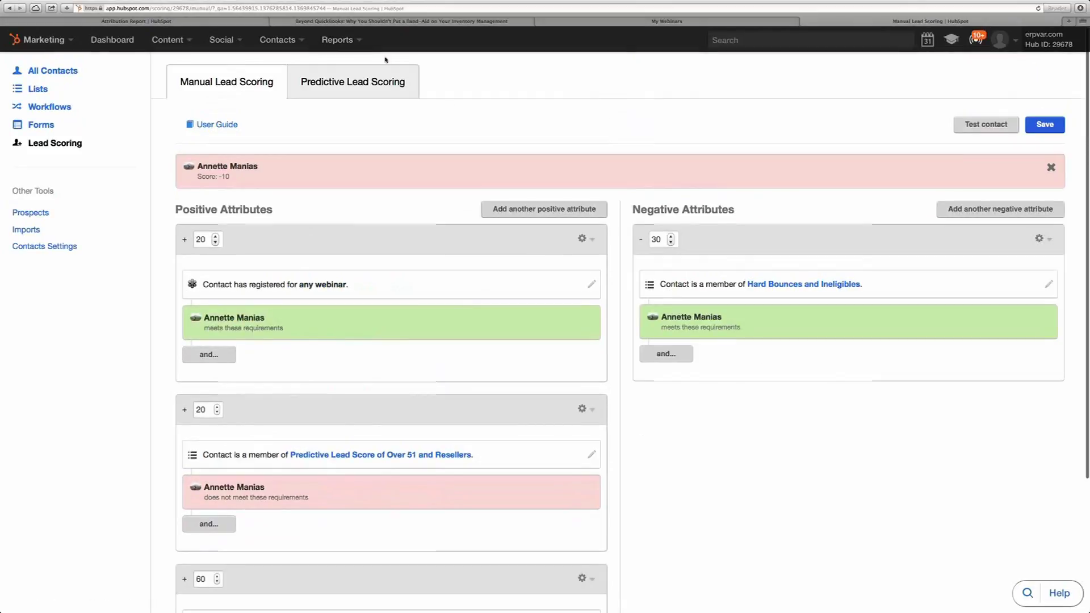
pyautogui.click(282, 41)
pyautogui.click(281, 68)
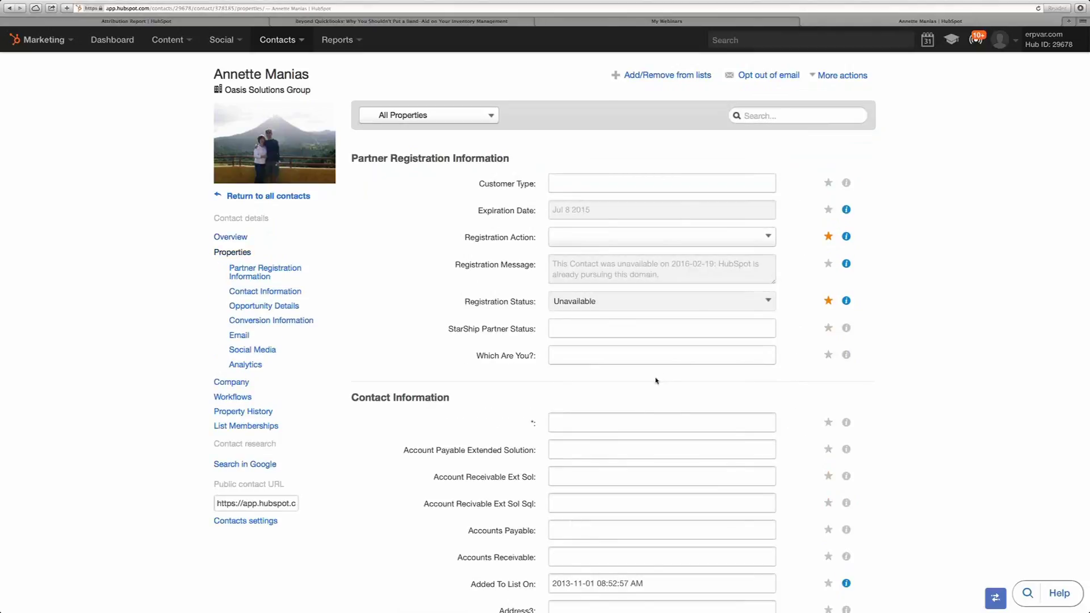
# - Search the contact's properties for 'hubspot' to confirm HubSpot Score is -10, then go to Lists
pyautogui.scroll(-5, 656, 381)
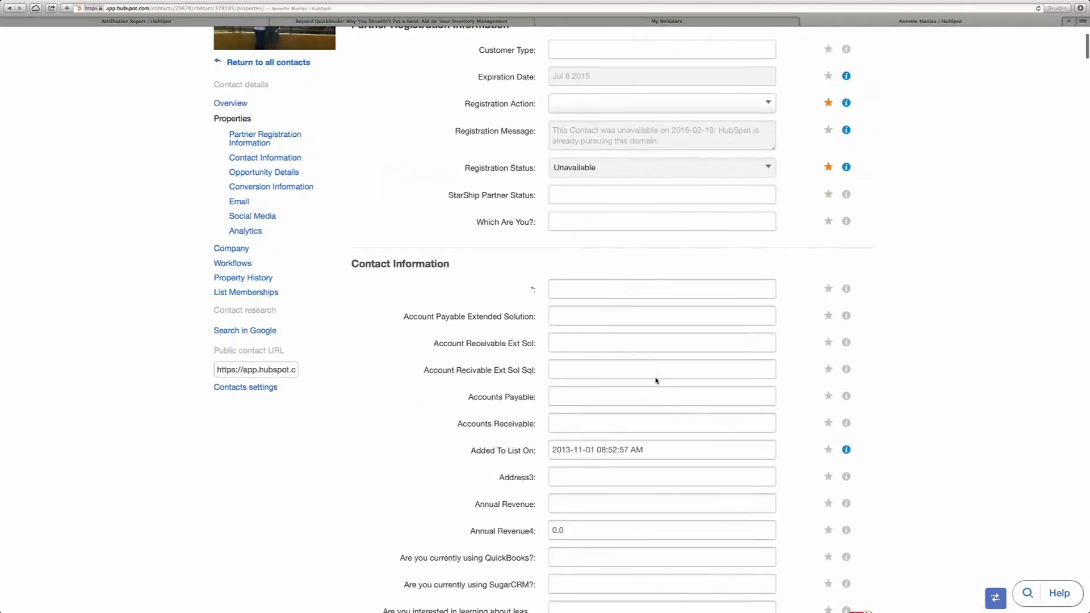
pyautogui.scroll(5, 656, 381)
pyautogui.click(766, 115)
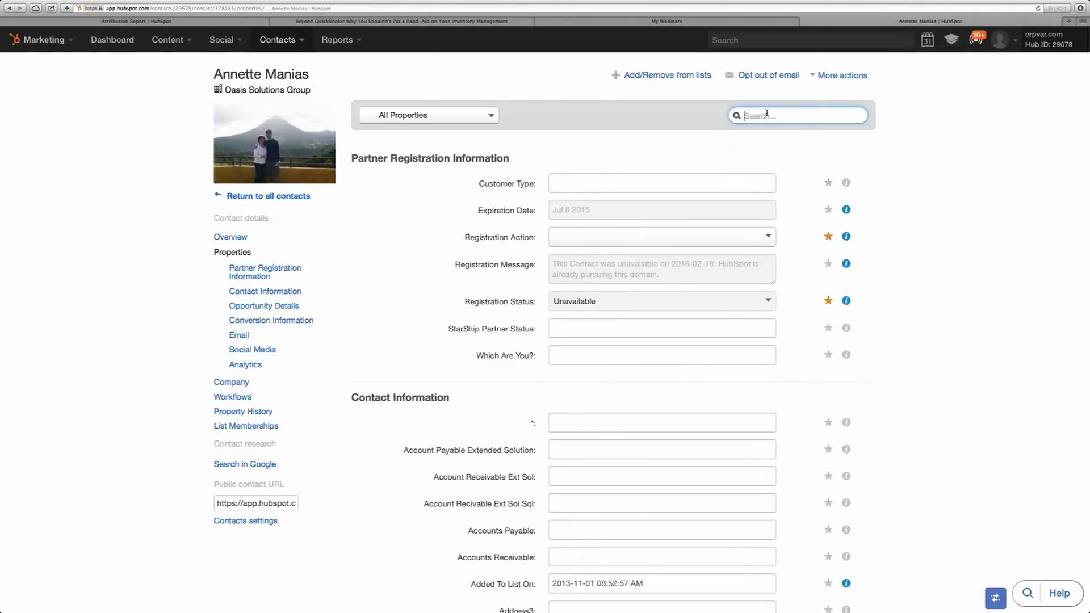
pyautogui.write('hubspot')
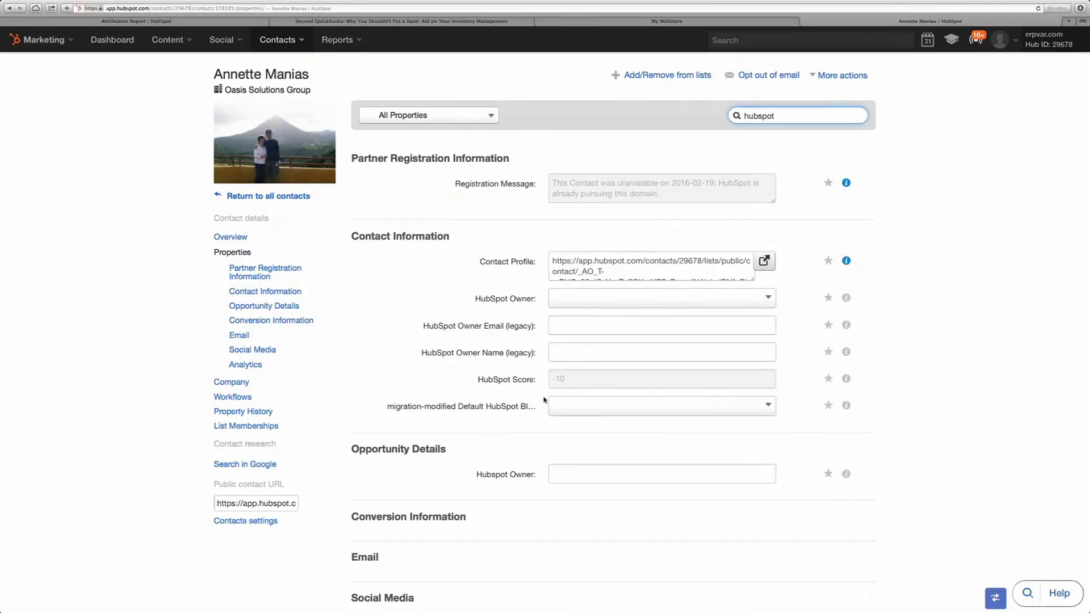
pyautogui.moveTo(256, 136)
pyautogui.click(293, 41)
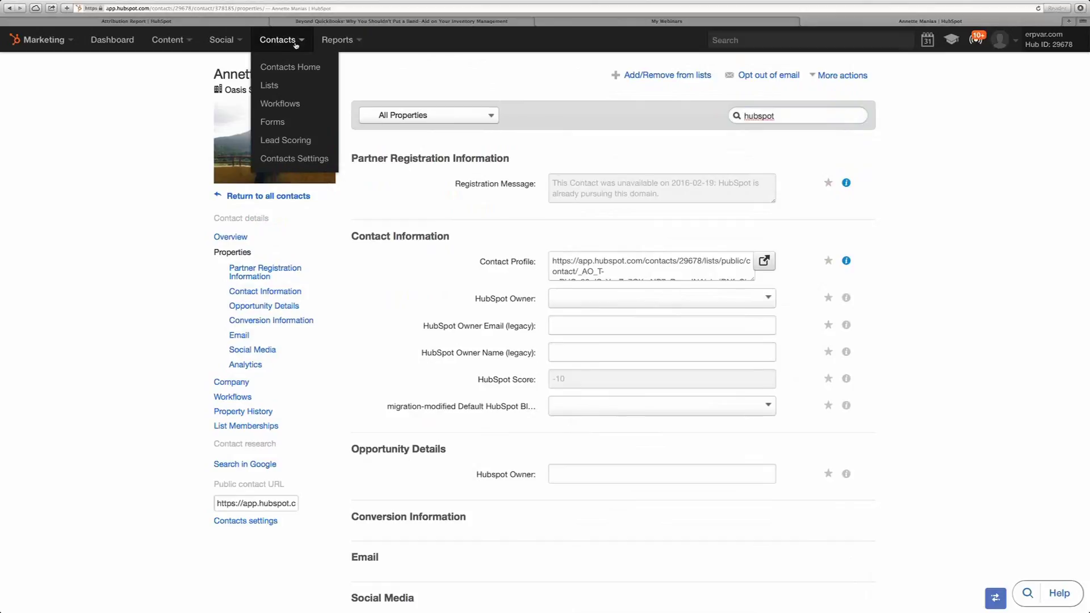
pyautogui.click(273, 86)
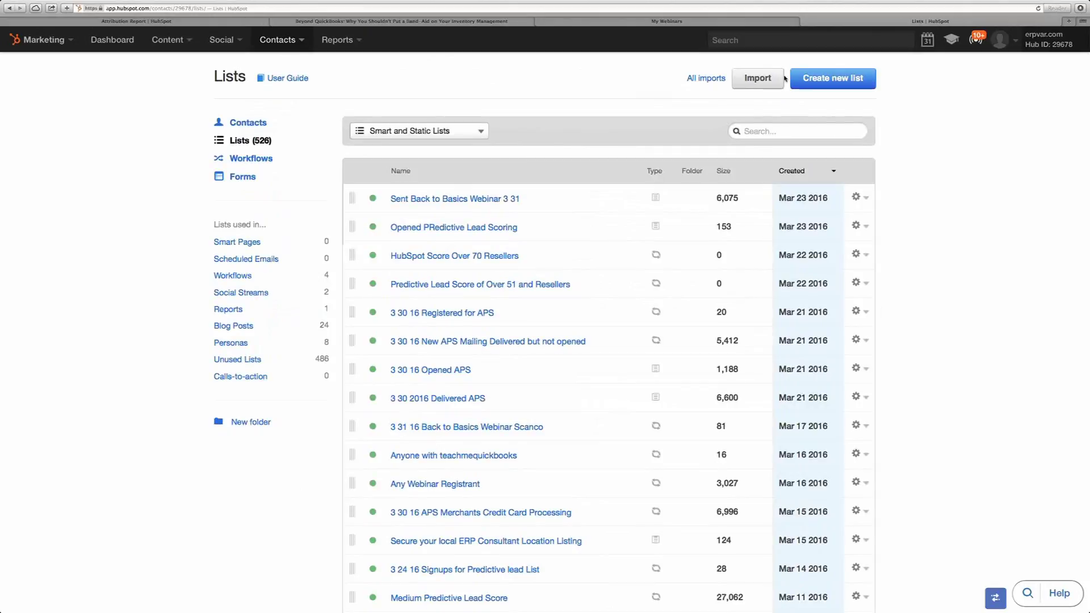
# - Start a new list filtered on Contact Property HubSpot Score is equal to -10
pyautogui.click(819, 81)
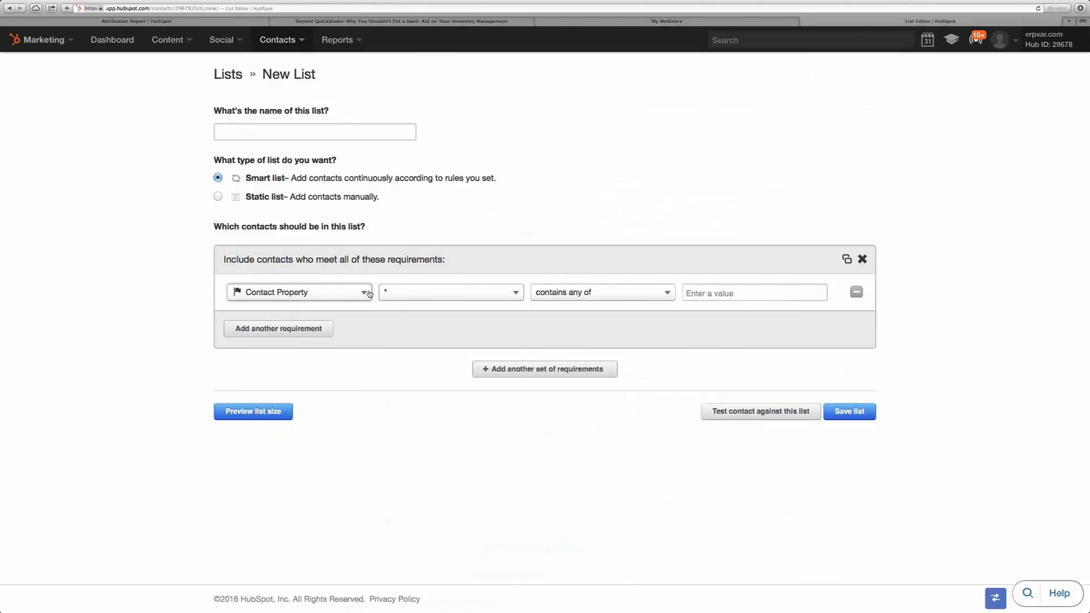
pyautogui.click(515, 294)
pyautogui.write('hubspot')
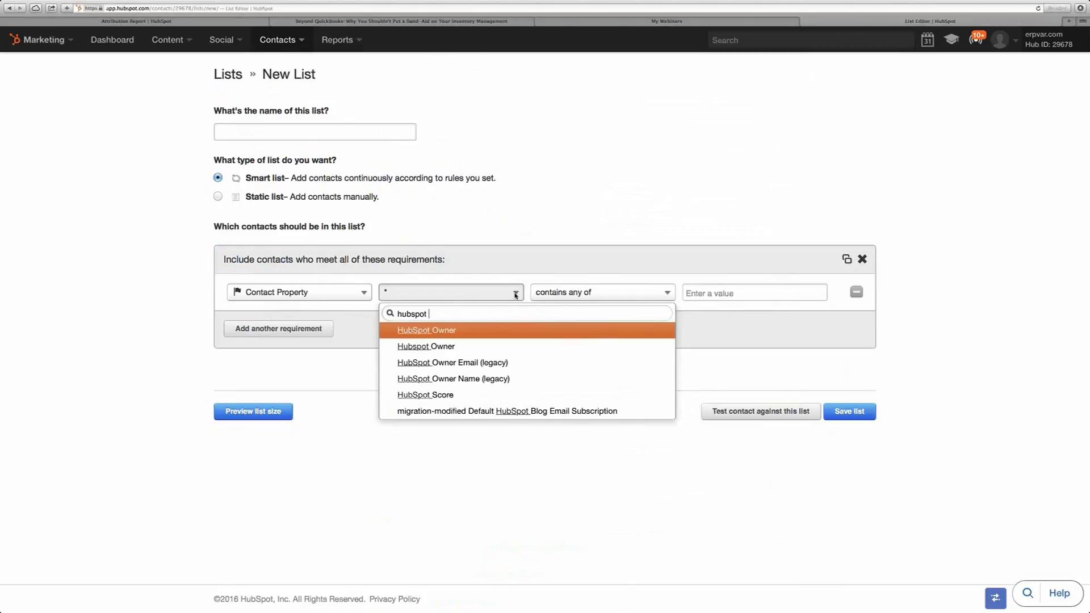
pyautogui.click(425, 395)
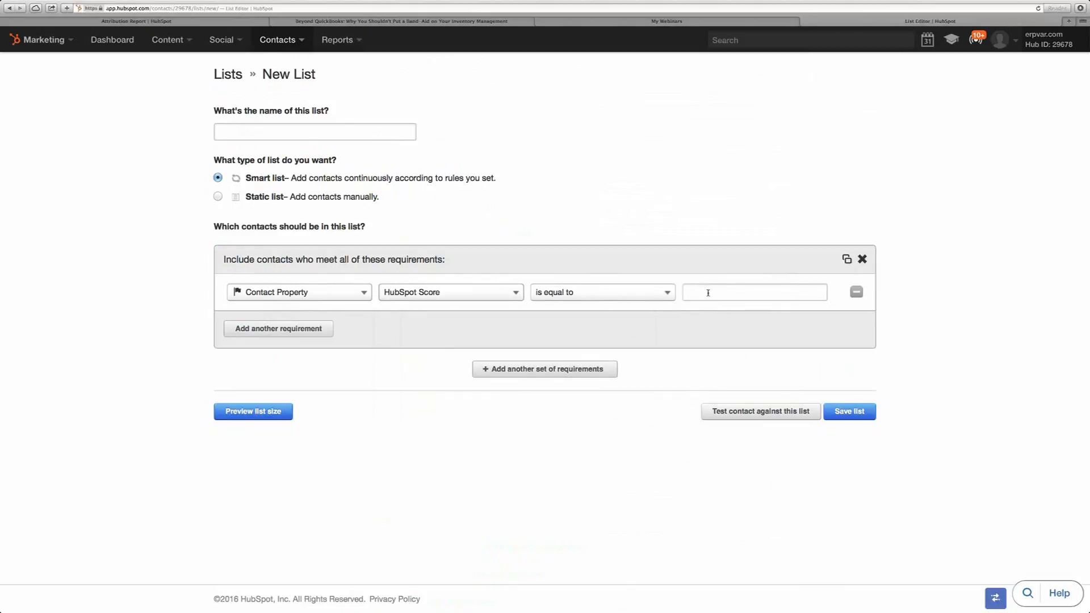
pyautogui.click(756, 295)
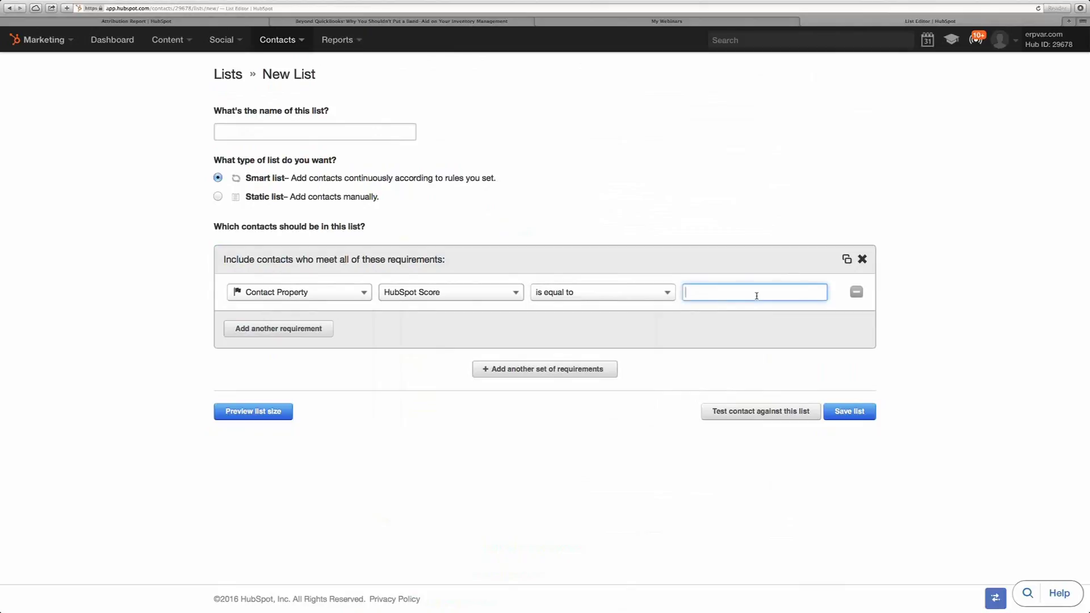
pyautogui.write('0')
pyautogui.press('BackSpace')
pyautogui.write('-10')
# - Name the list after the test contact's score and save the smart list
pyautogui.click(287, 132)
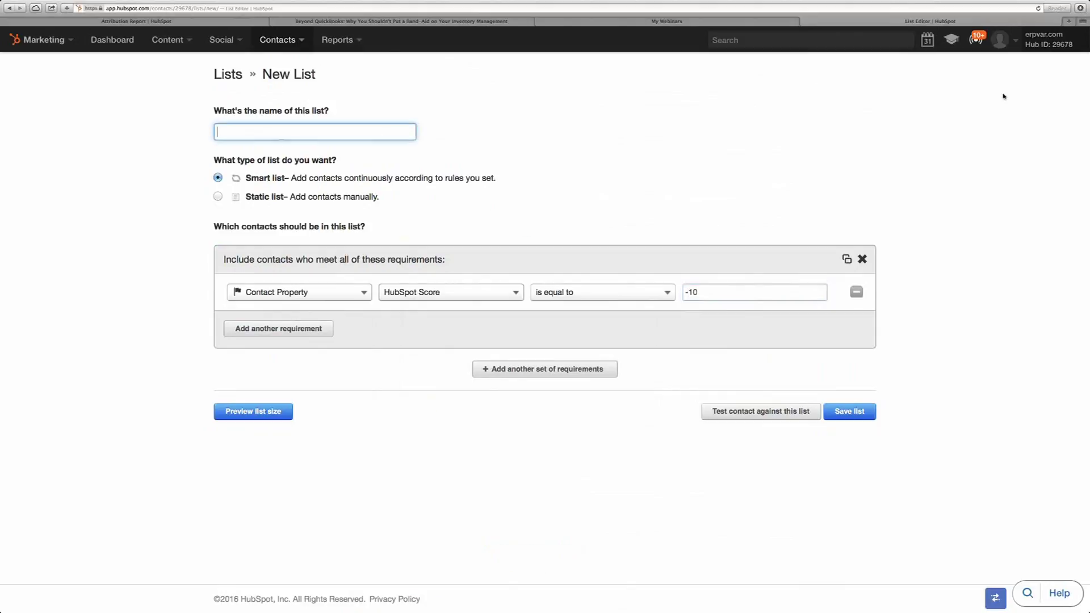
pyautogui.write("Contacts with Annette's score")
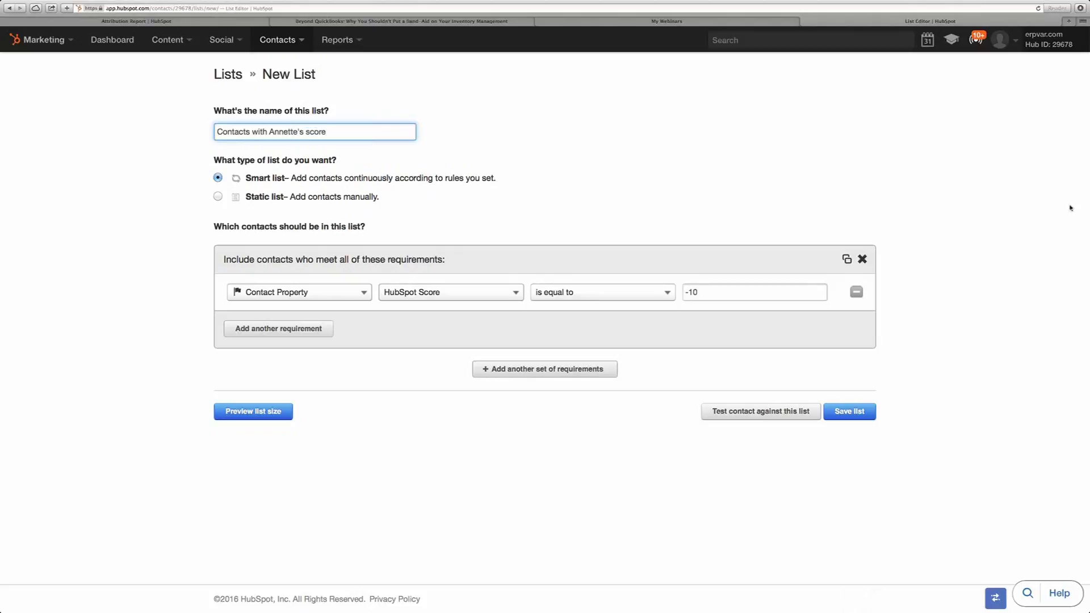
pyautogui.click(835, 410)
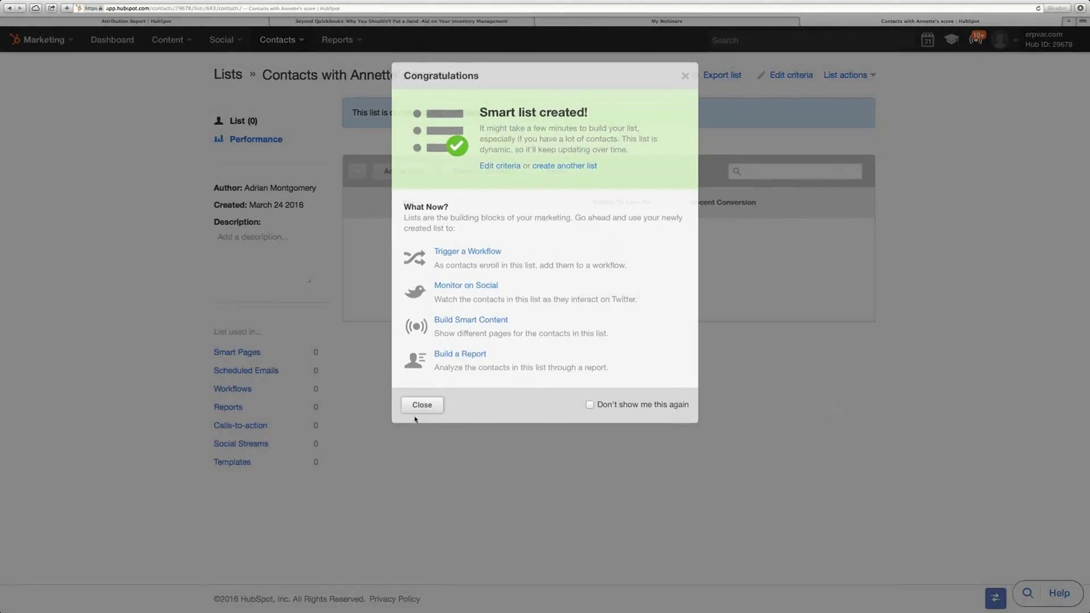
# - Dismiss the confirmation, review the new list's contacts, and head to Contacts > Lead Scoring
pyautogui.click(416, 419)
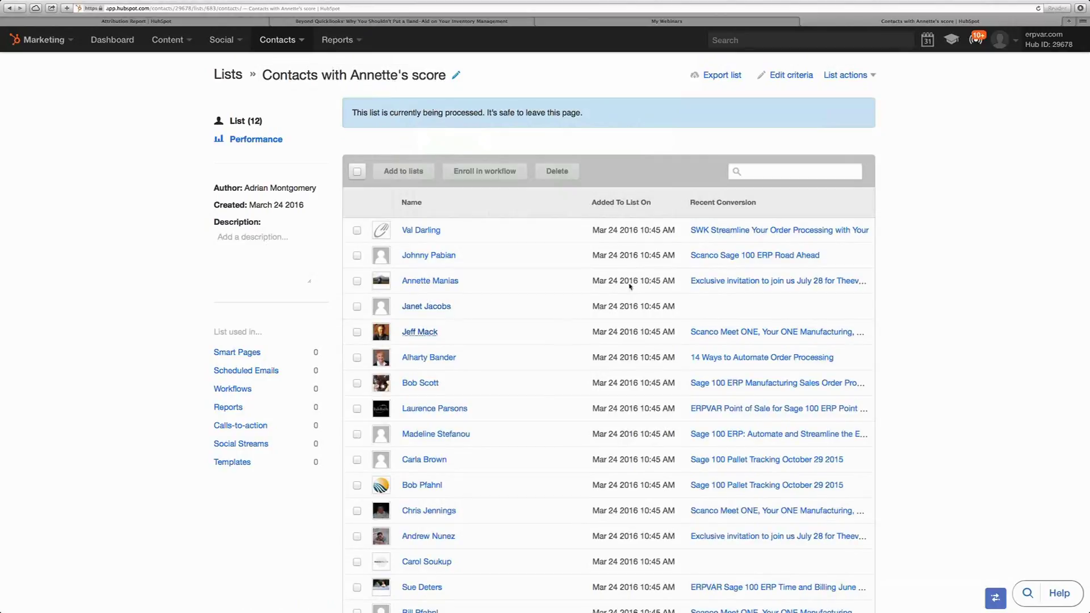
pyautogui.scroll(-10, 535, 395)
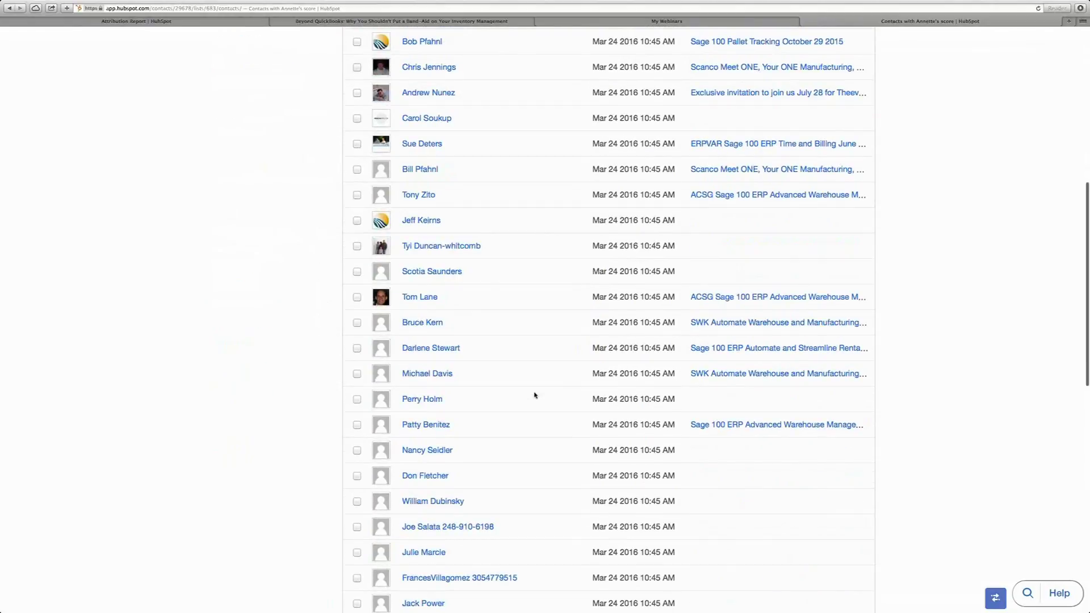
pyautogui.scroll(10, 535, 395)
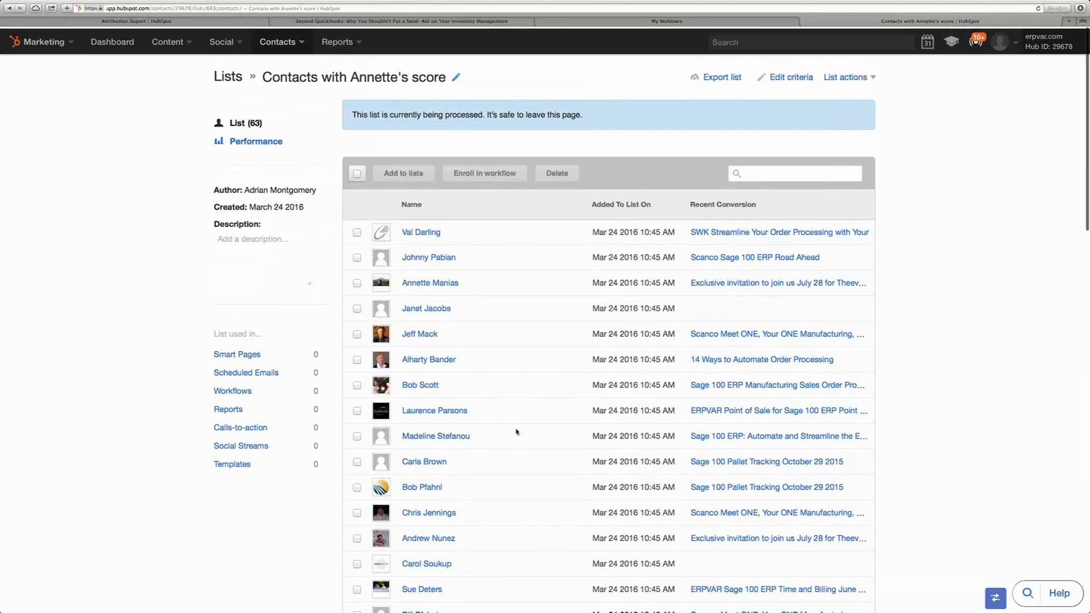
pyautogui.scroll(-2, 517, 432)
pyautogui.scroll(-1, 516, 432)
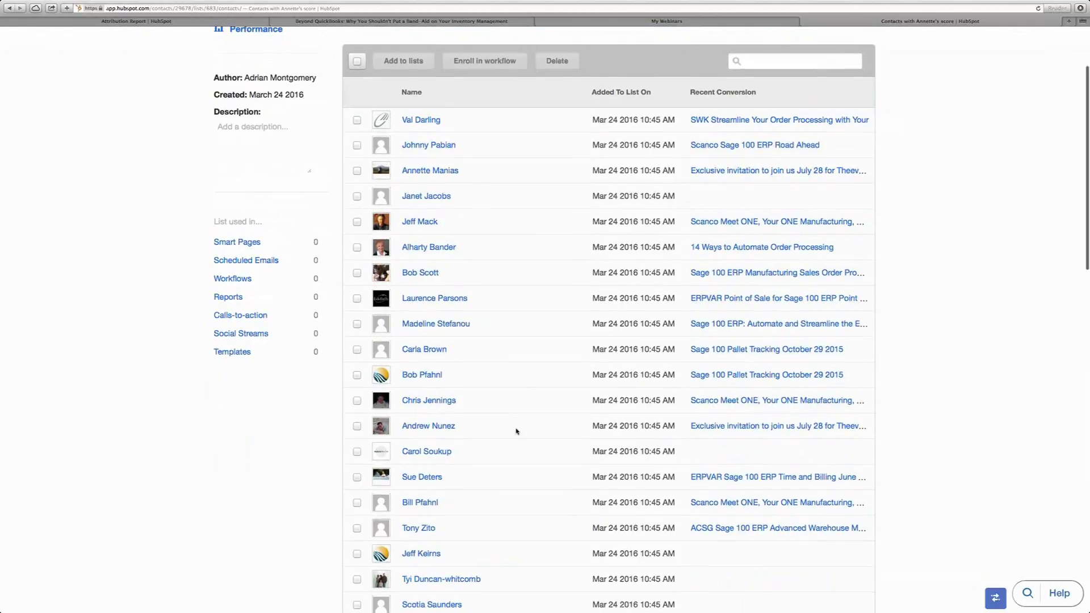
pyautogui.scroll(2, 516, 432)
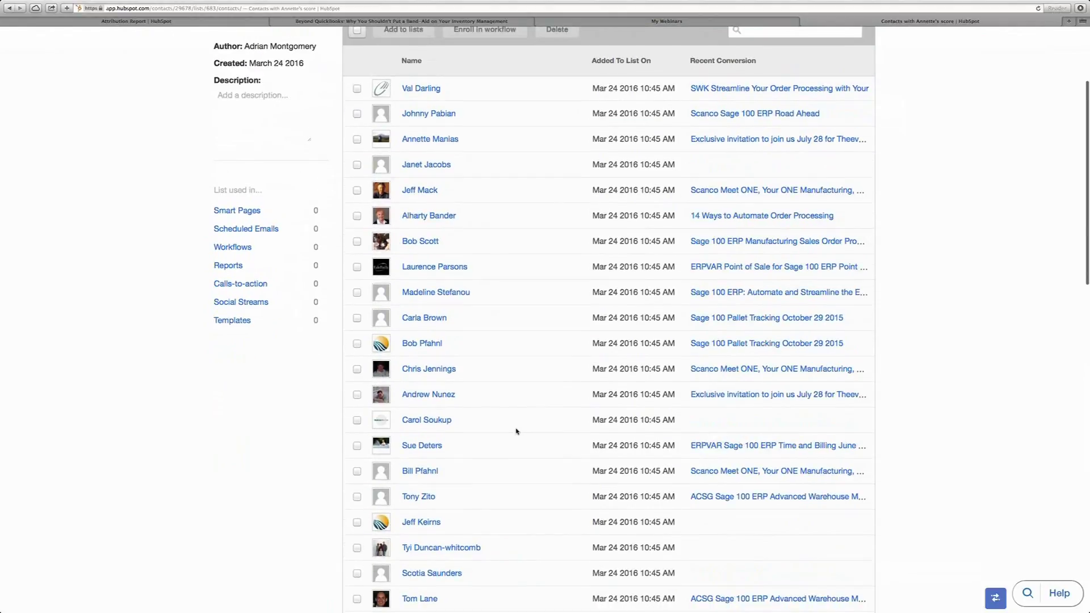
pyautogui.scroll(1, 516, 432)
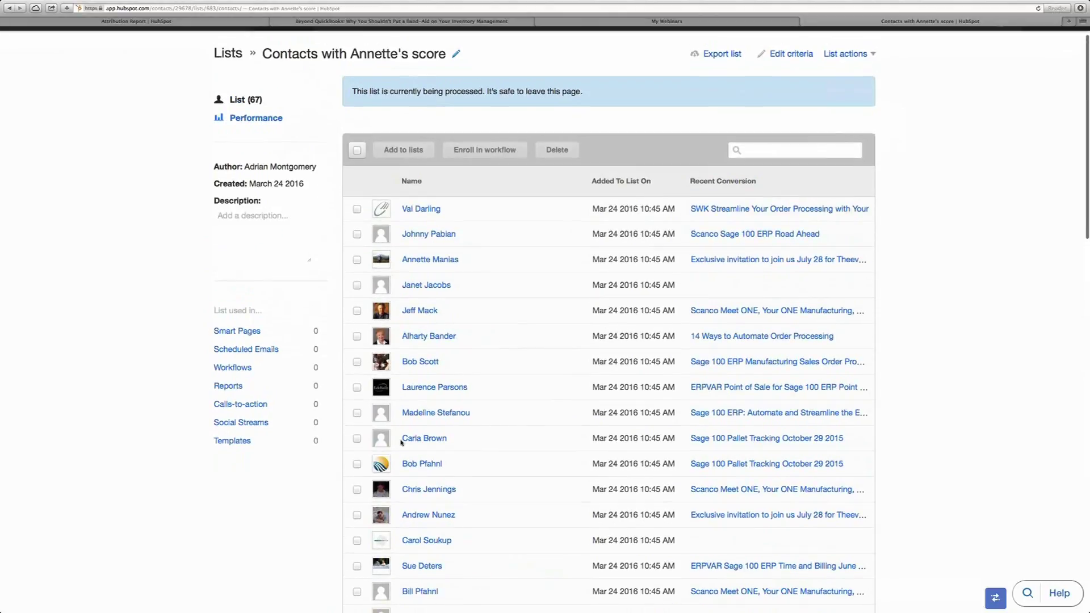
pyautogui.scroll(1, 496, 455)
pyautogui.scroll(-3, 497, 455)
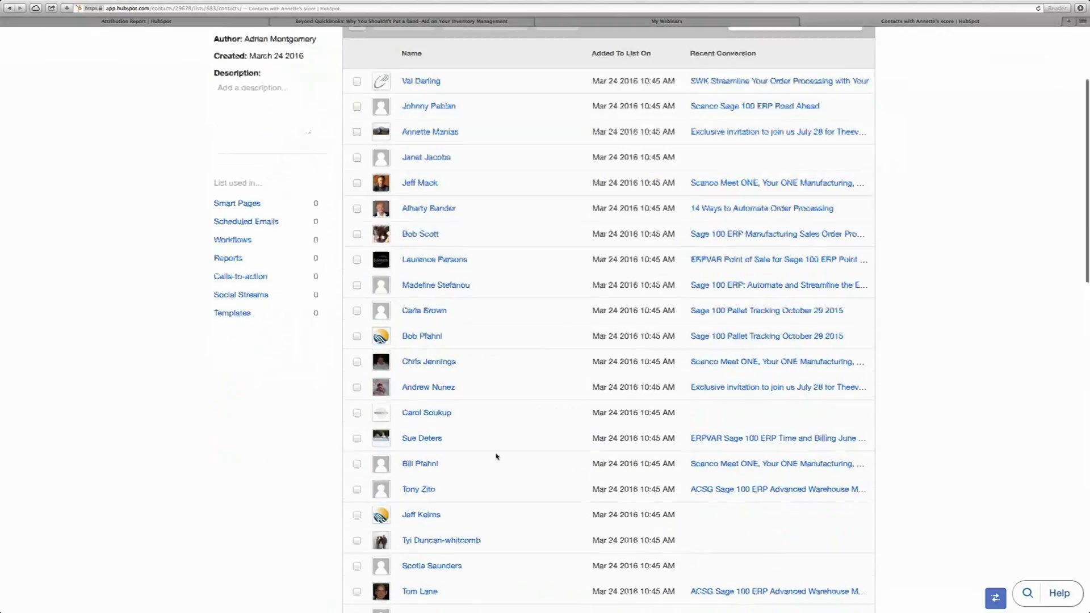
pyautogui.scroll(3, 497, 457)
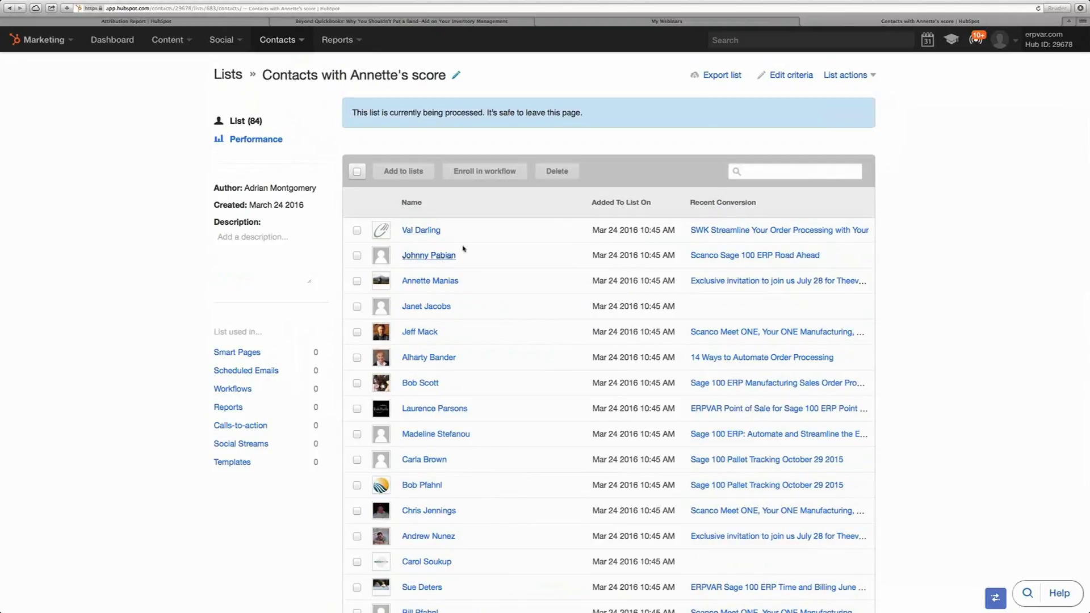
pyautogui.scroll(-1, 464, 250)
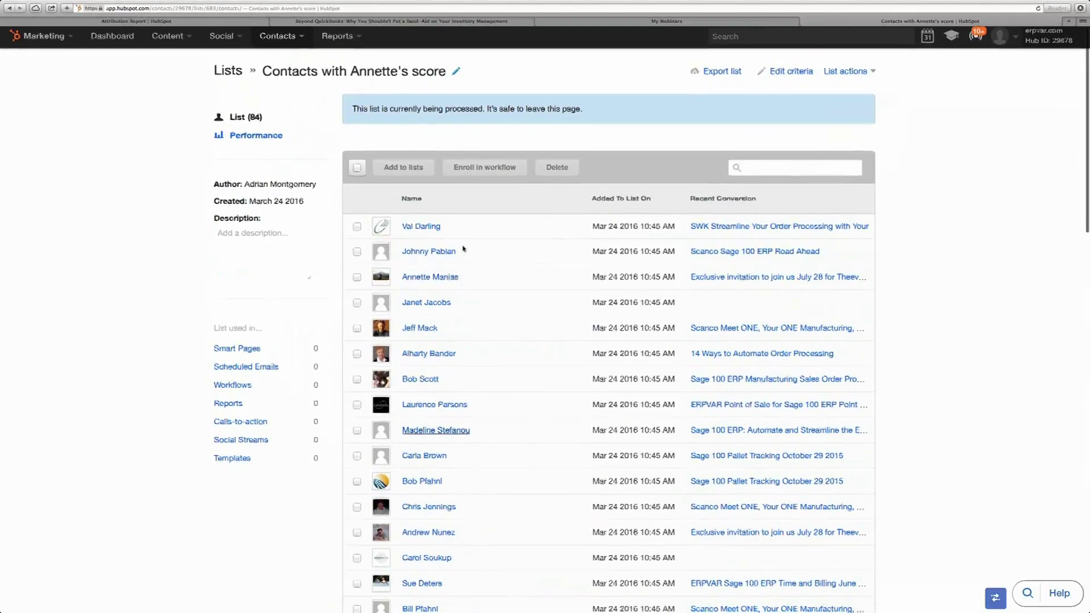
pyautogui.scroll(-5, 463, 250)
pyautogui.scroll(-2, 420, 419)
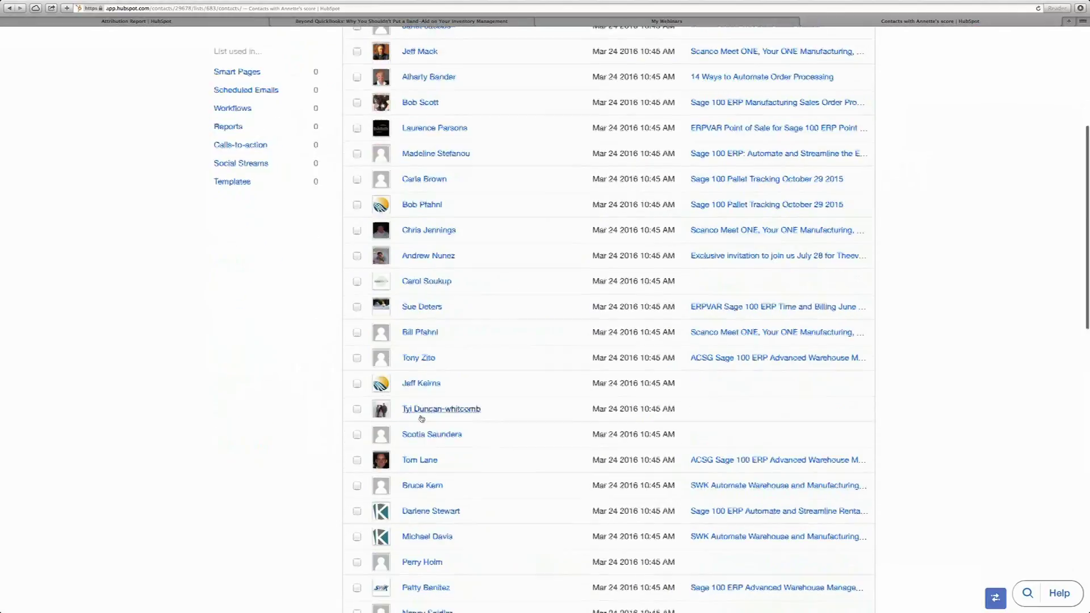
pyautogui.scroll(-2, 420, 419)
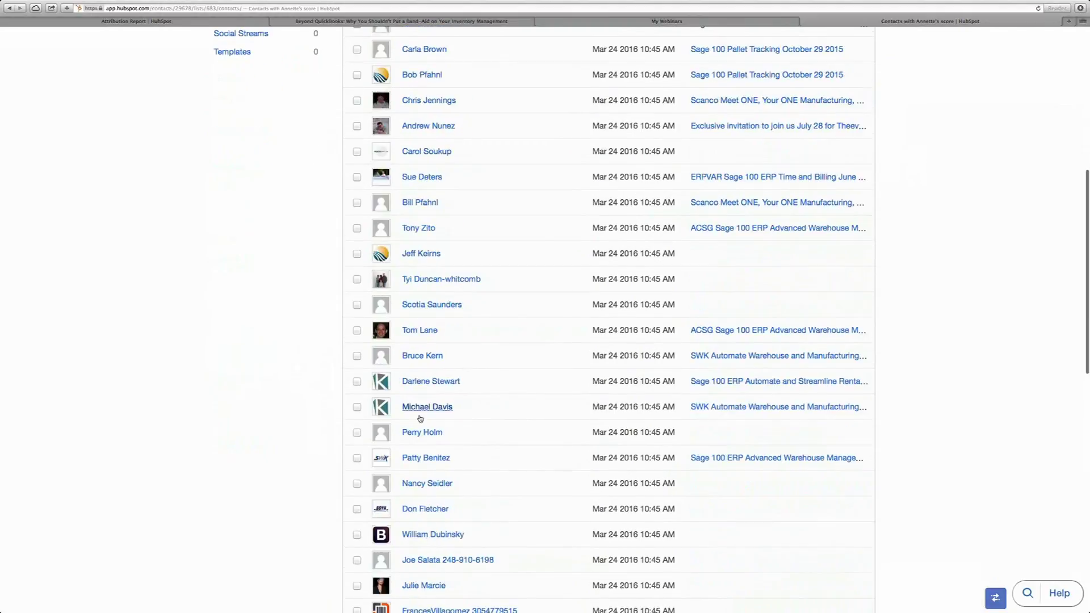
pyautogui.scroll(5, 421, 418)
pyautogui.scroll(4, 420, 418)
pyautogui.scroll(2, 420, 418)
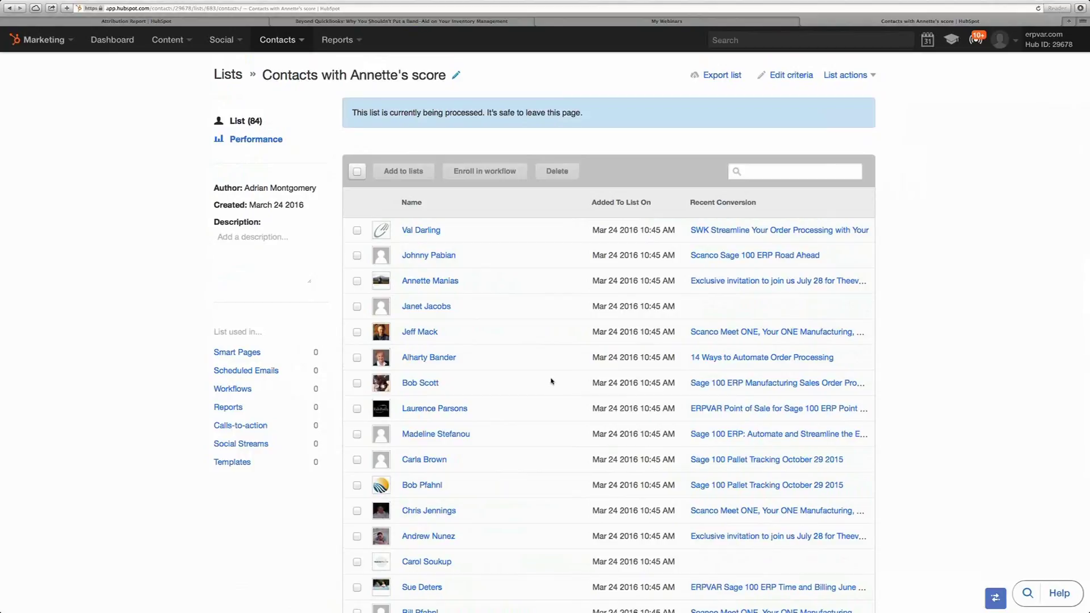
pyautogui.scroll(-3, 551, 381)
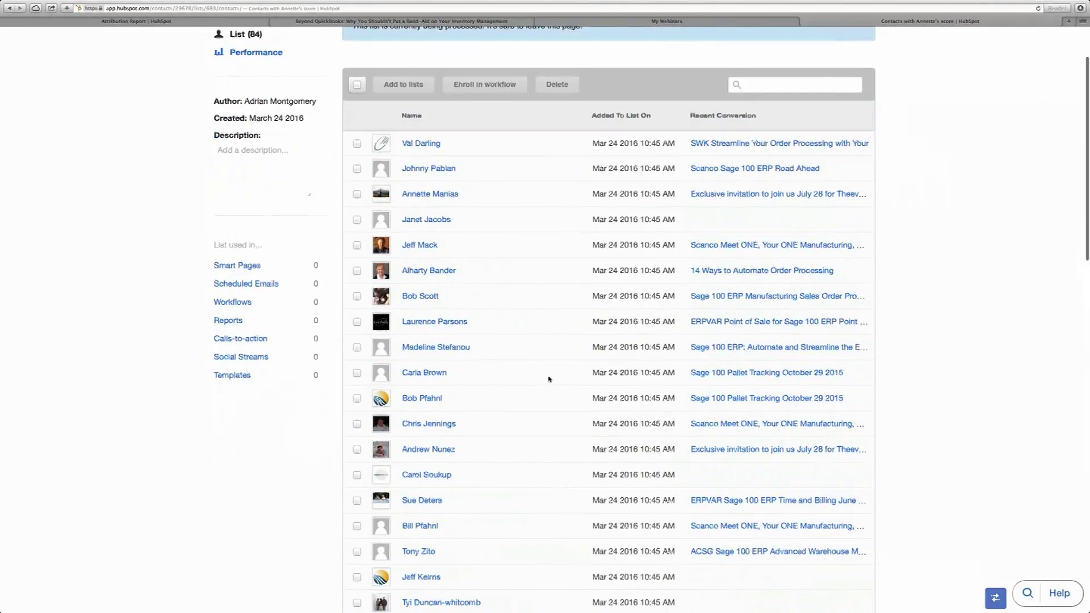
pyautogui.scroll(5, 549, 378)
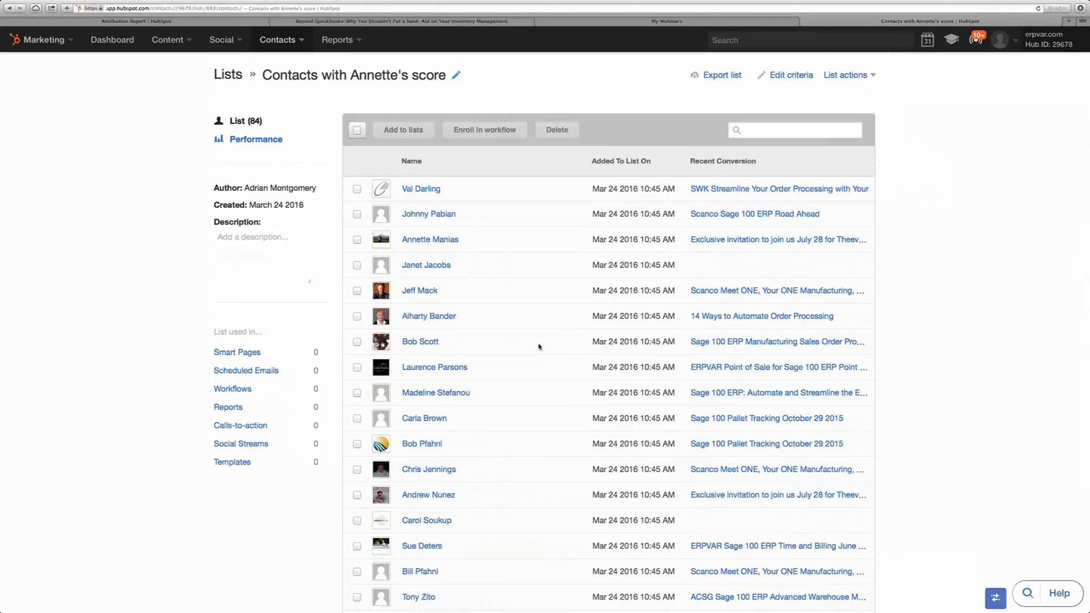
pyautogui.scroll(-3, 539, 346)
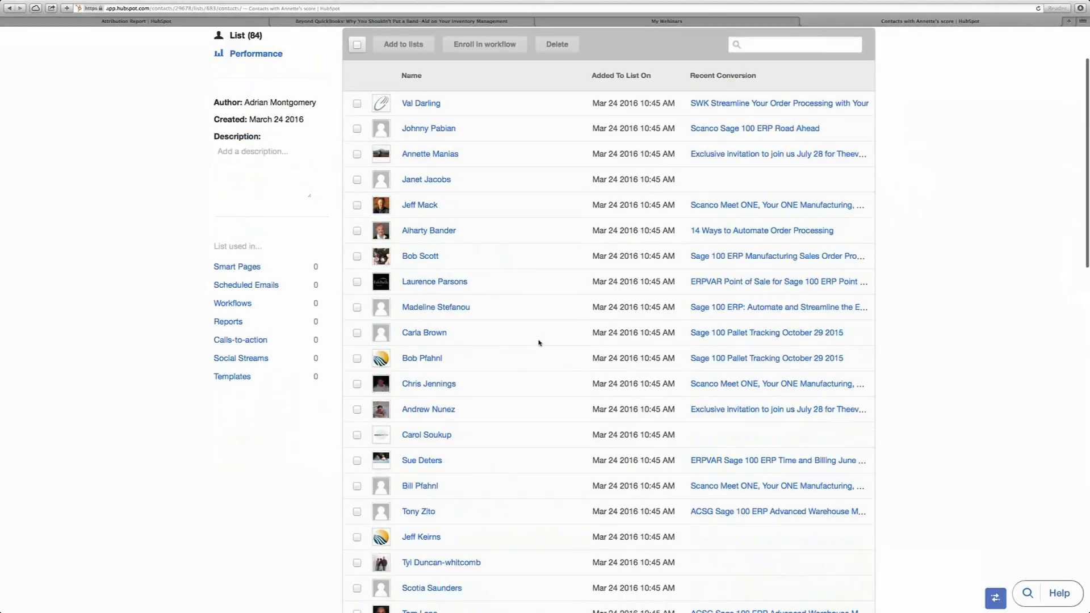
pyautogui.scroll(-4, 539, 343)
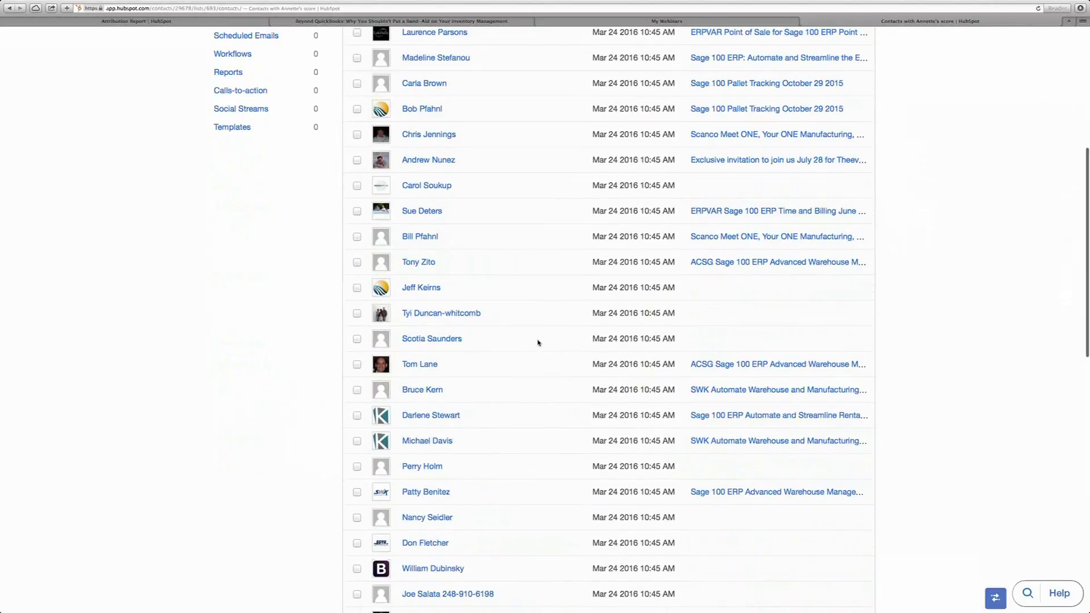
pyautogui.scroll(-8, 539, 342)
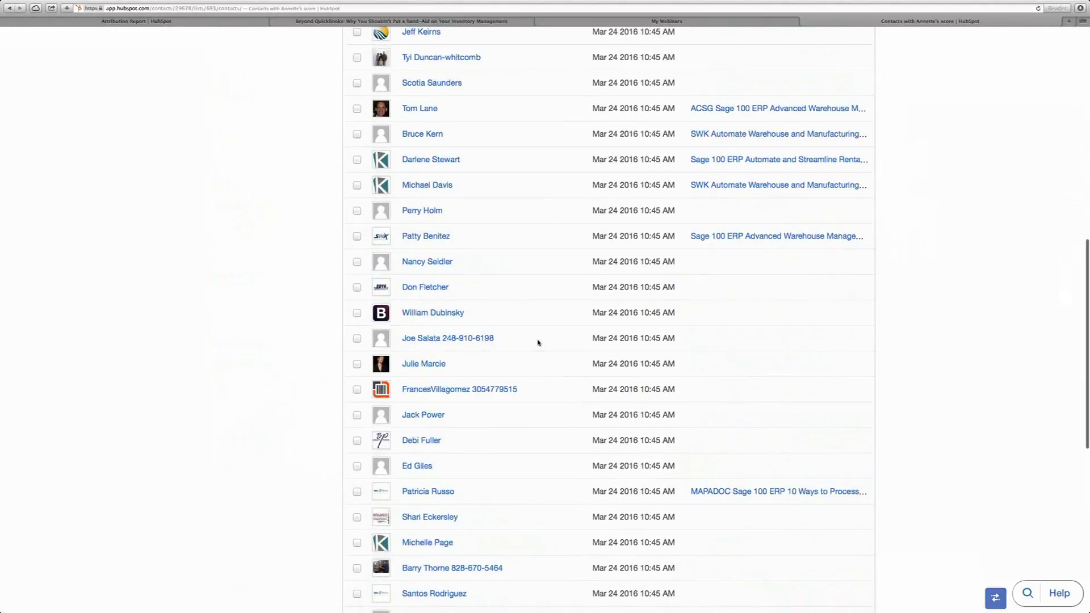
pyautogui.scroll(-4, 538, 343)
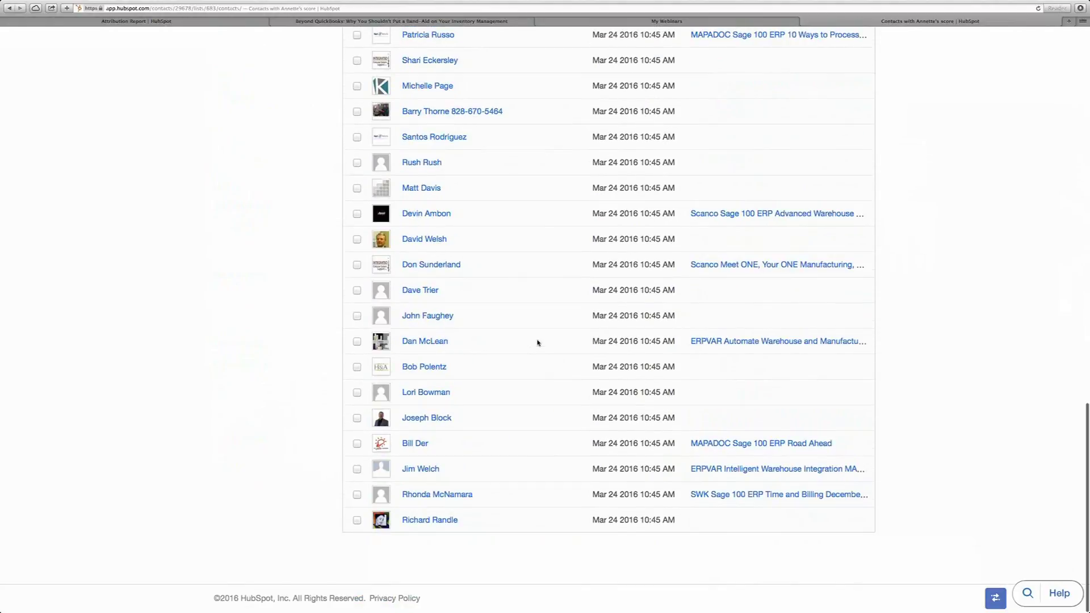
pyautogui.scroll(20, 539, 342)
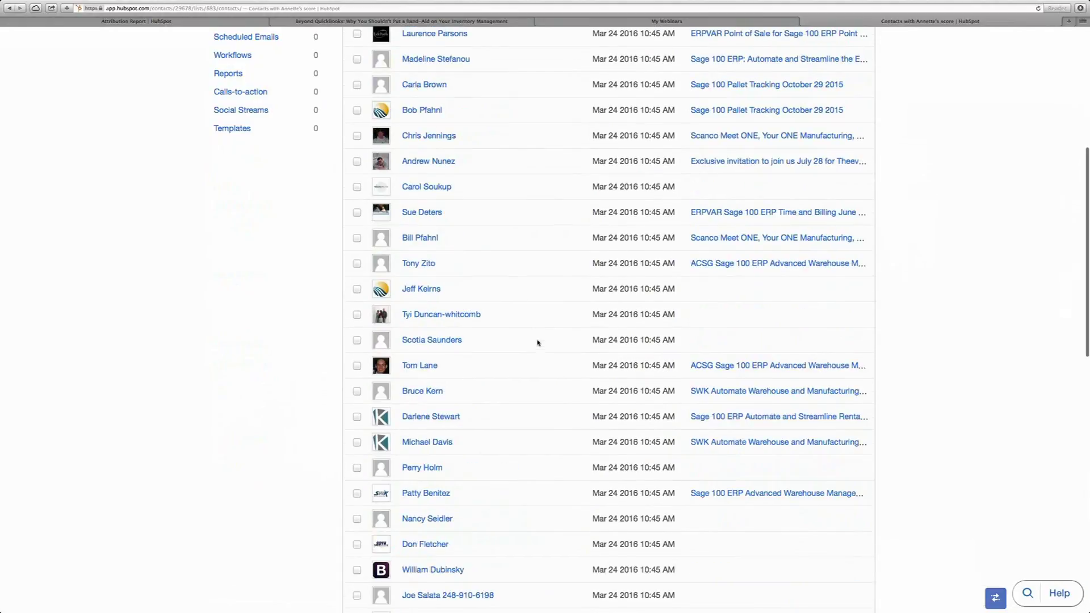
pyautogui.click(278, 41)
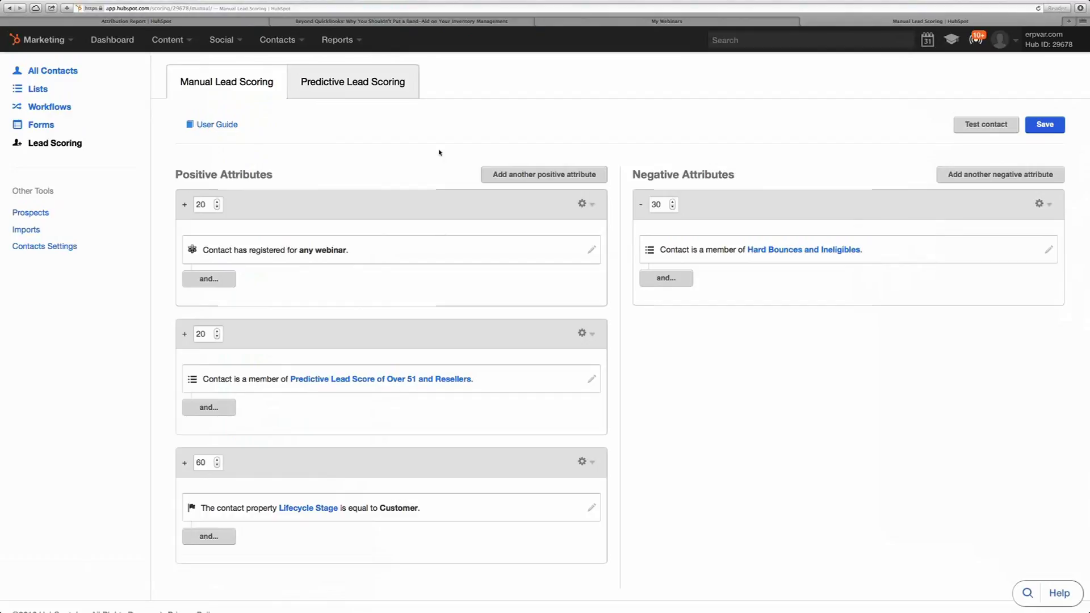
# - Switch to Predictive Lead Scoring and show details for the 7% of contacts scoring above 51
pyautogui.click(353, 88)
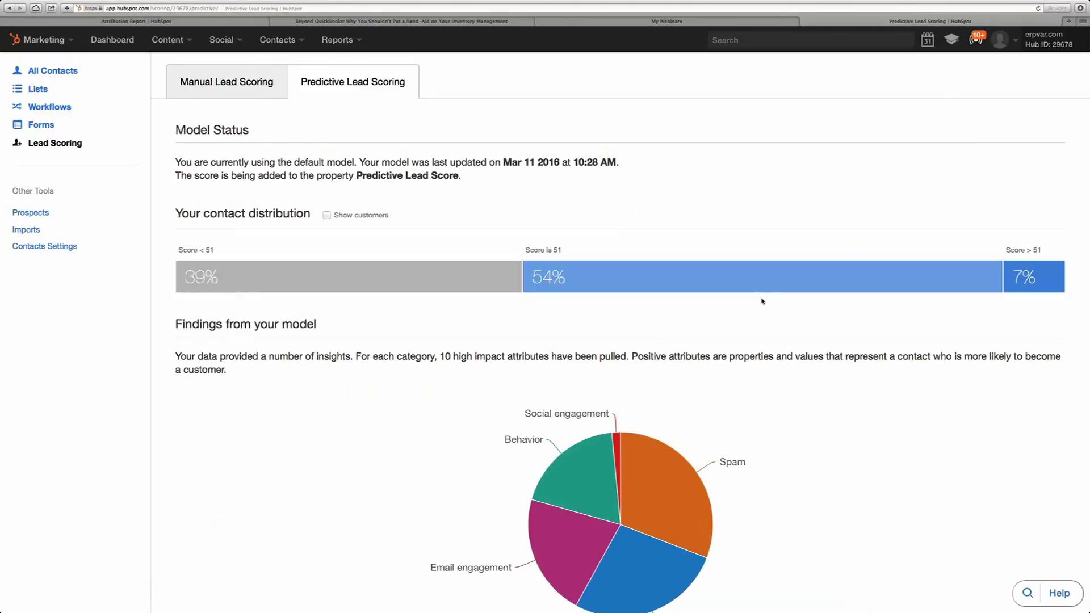
pyautogui.scroll(-4, 742, 332)
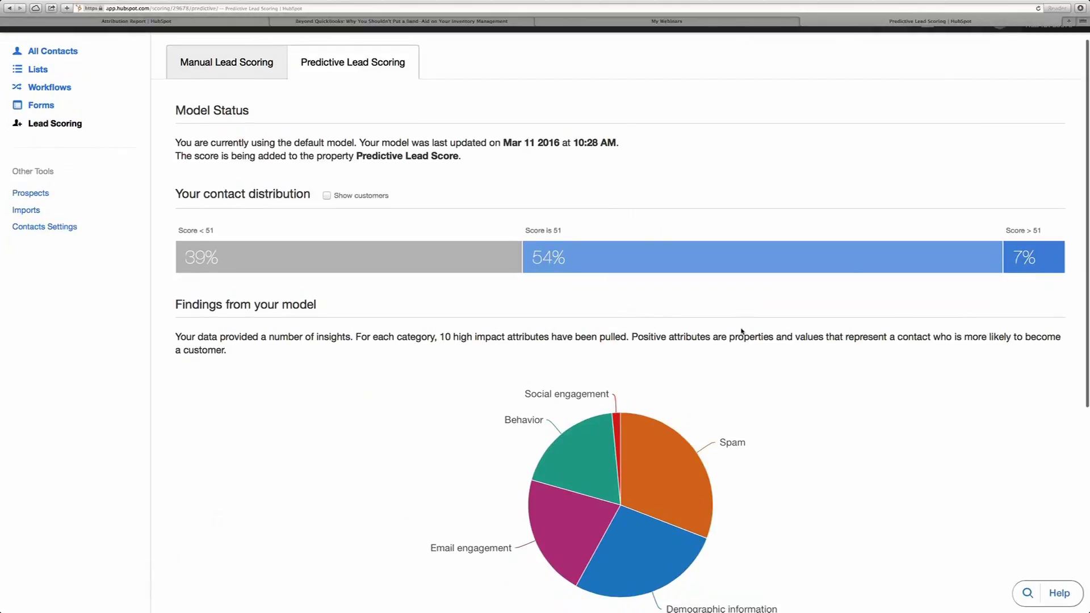
pyautogui.moveTo(540, 171)
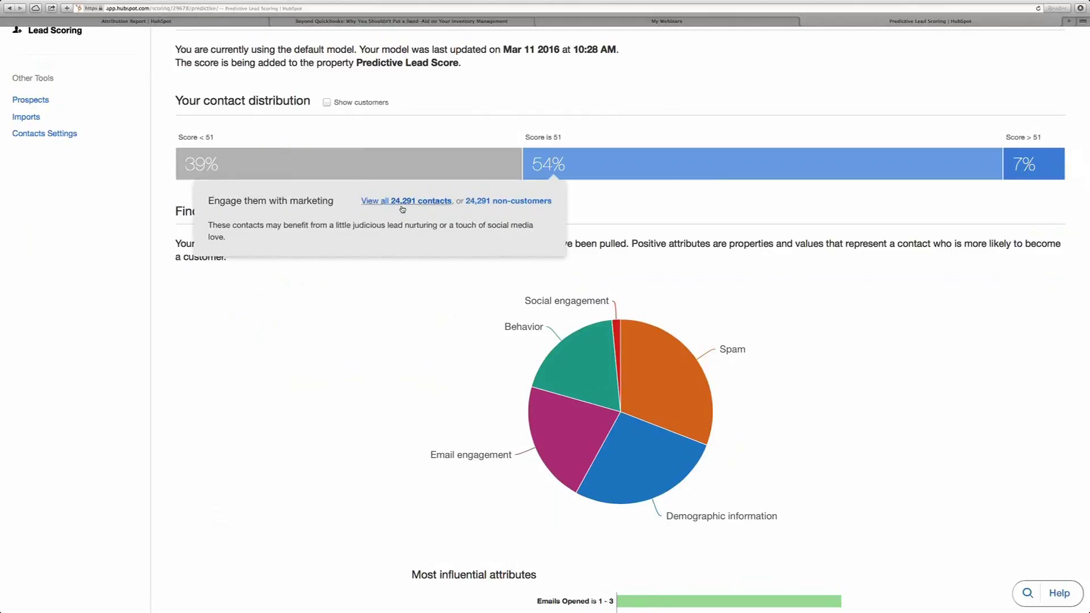
pyautogui.click(556, 152)
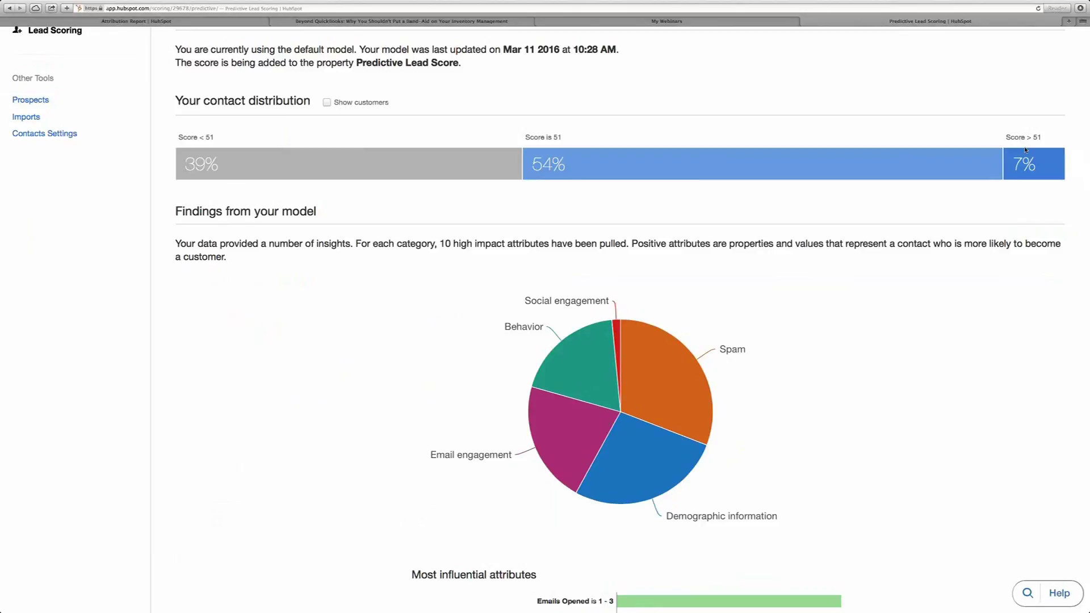
pyautogui.click(1025, 166)
pyautogui.click(1021, 165)
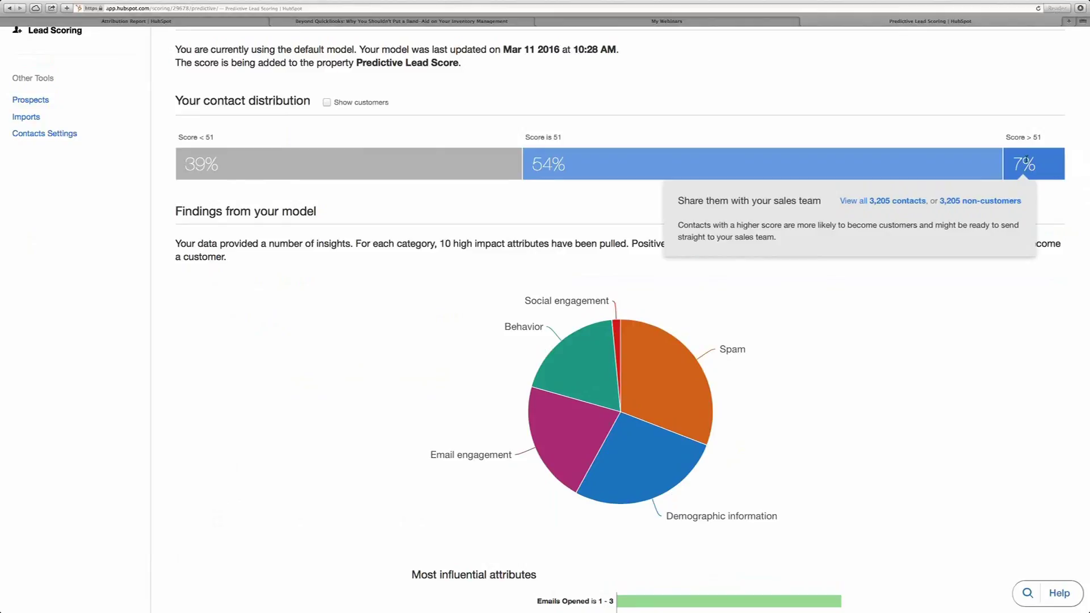
pyautogui.click(1027, 159)
pyautogui.click(1028, 162)
pyautogui.click(951, 181)
pyautogui.click(951, 182)
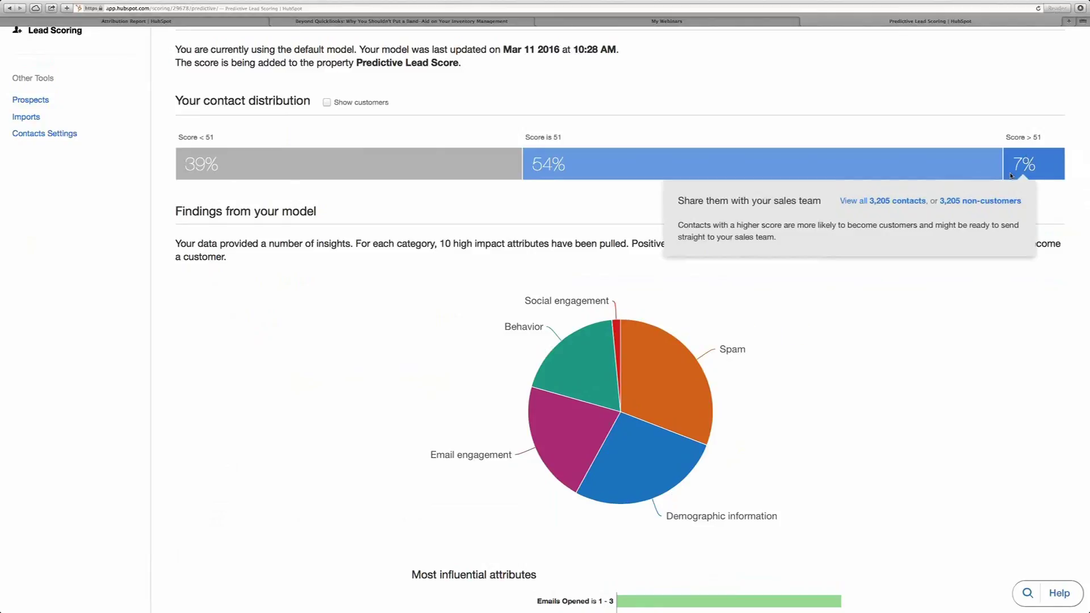